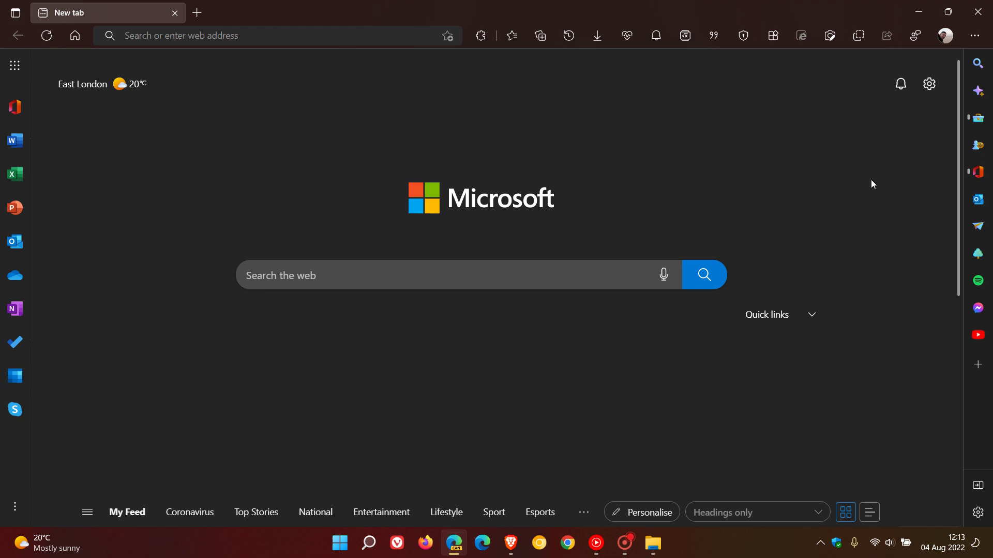
Switch between the Spotify and Facebook Messenger sidebar panels, then close the Facebook panel
left_click(978, 282)
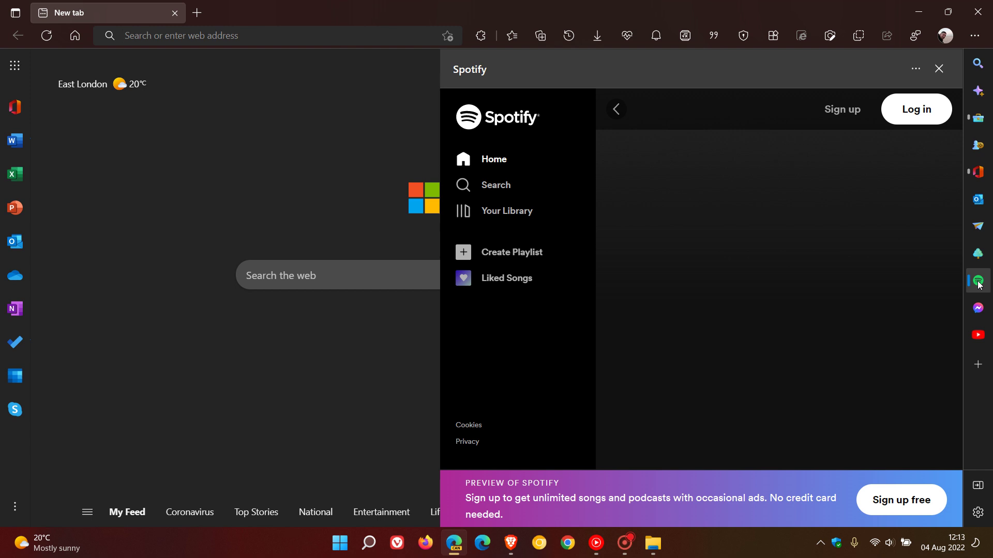
left_click(978, 309)
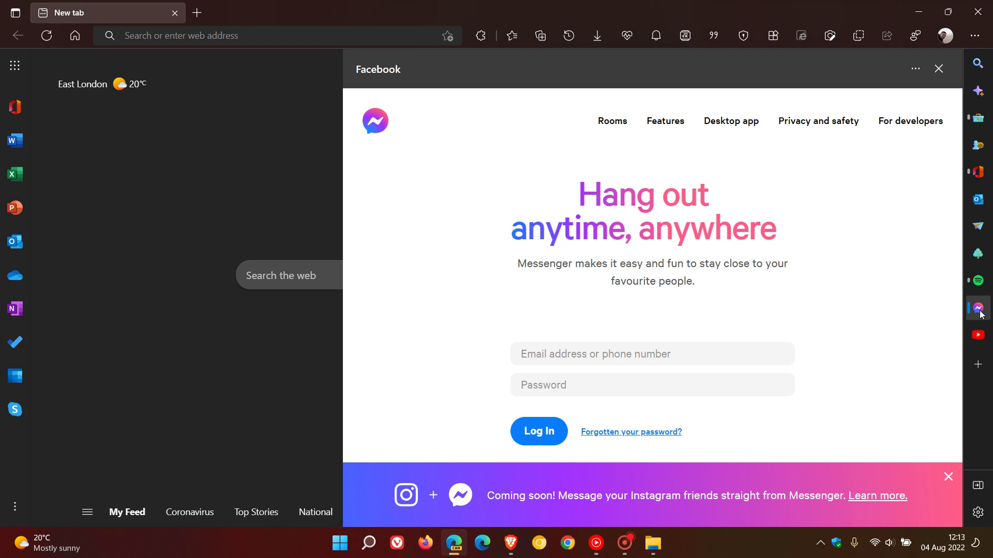
left_click(978, 281)
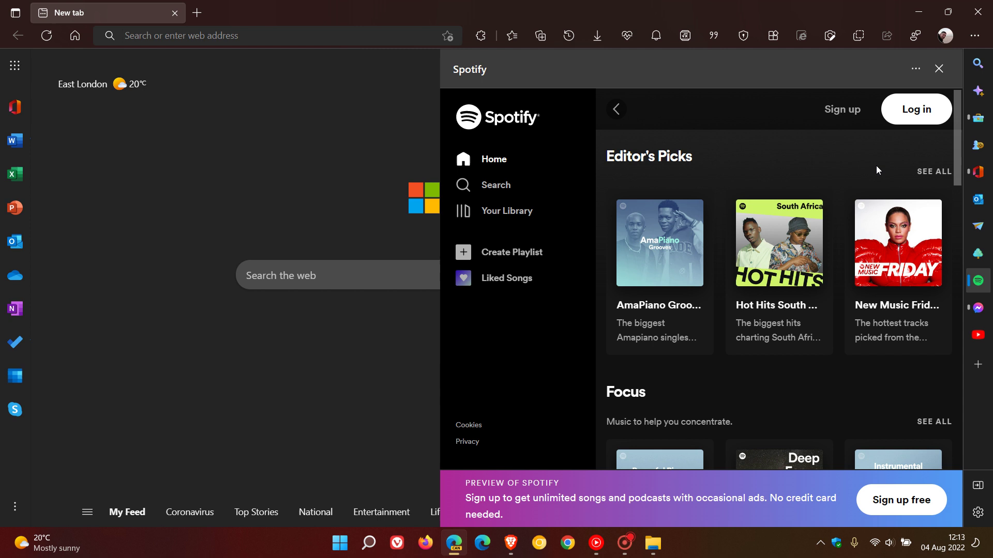
left_click(977, 310)
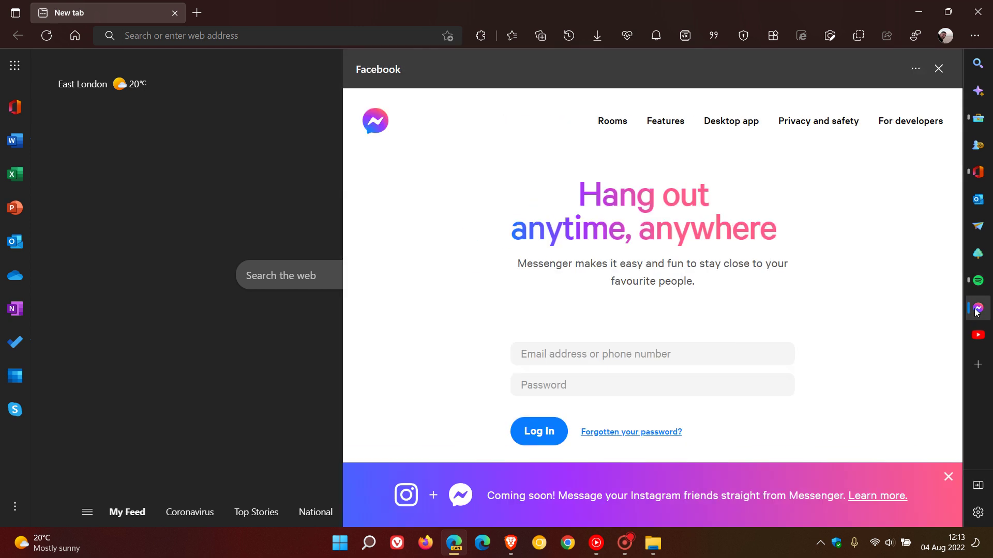
left_click(938, 68)
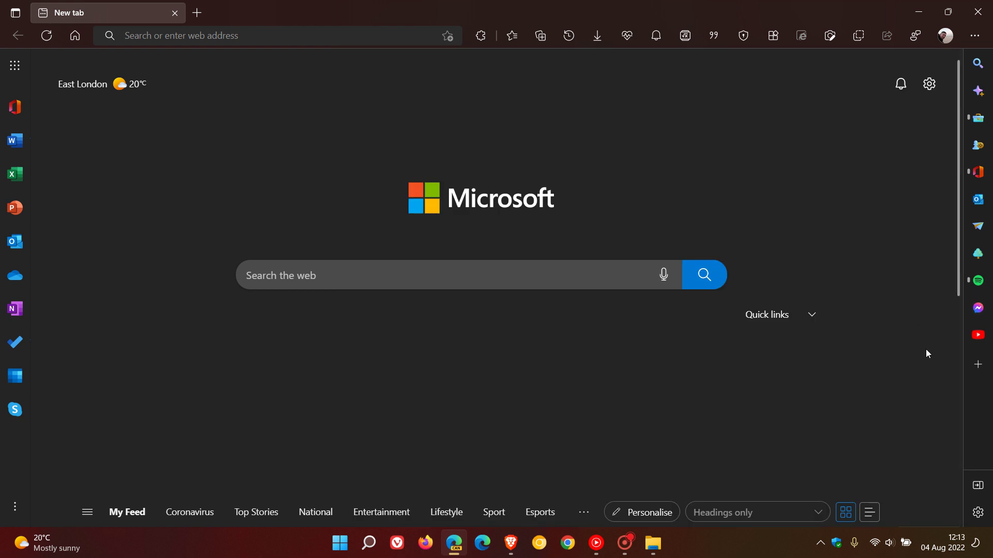
In Customise sidebar, switch on Deezer, Apple Music, Instagram and WhatsApp
left_click(979, 366)
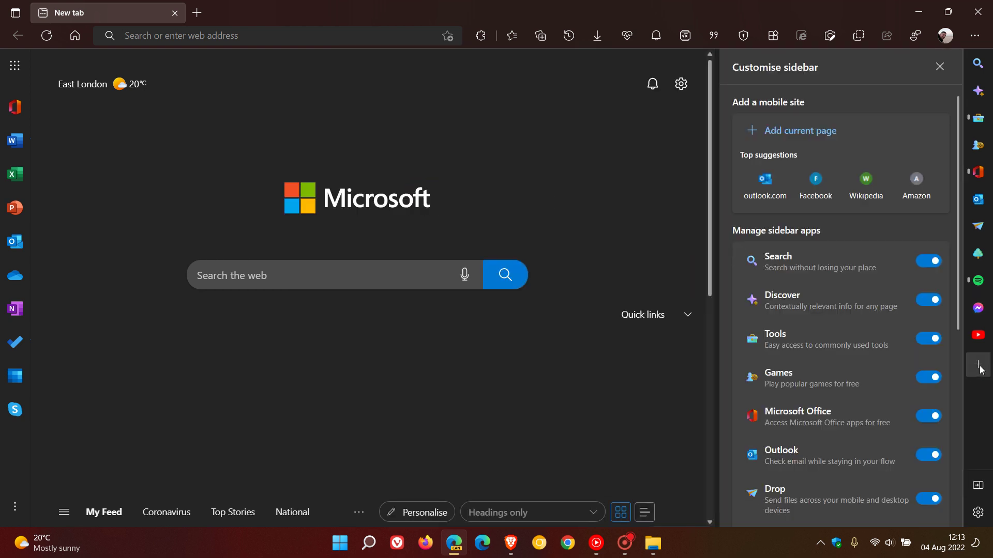
scroll(884, 315, "down", 3)
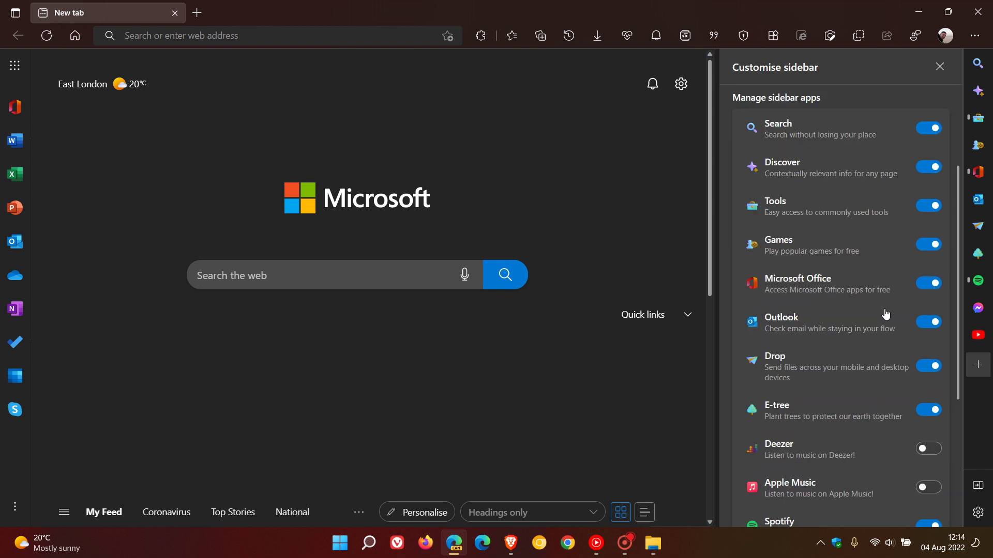
scroll(872, 285, "down", 1)
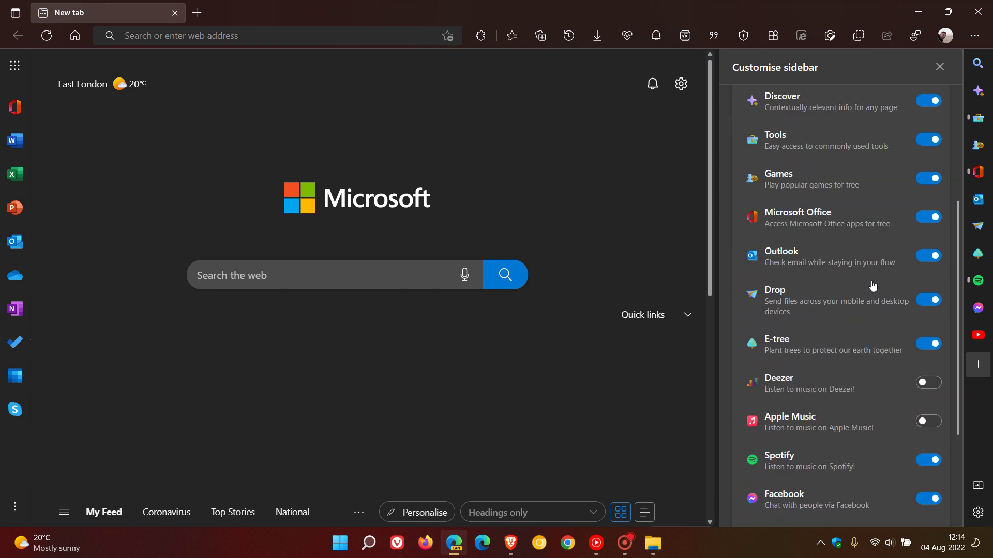
scroll(869, 263, "down", 1)
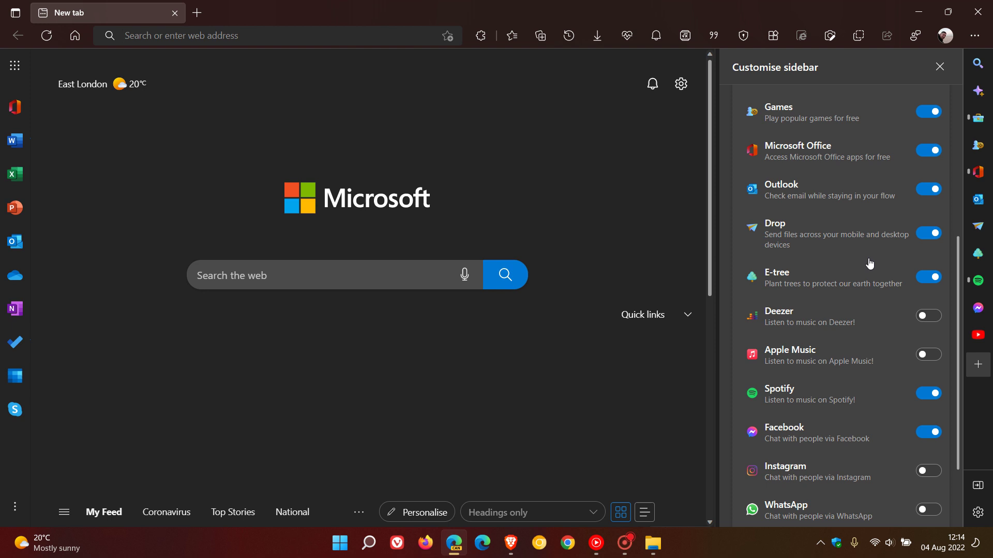
scroll(870, 263, "down", 1)
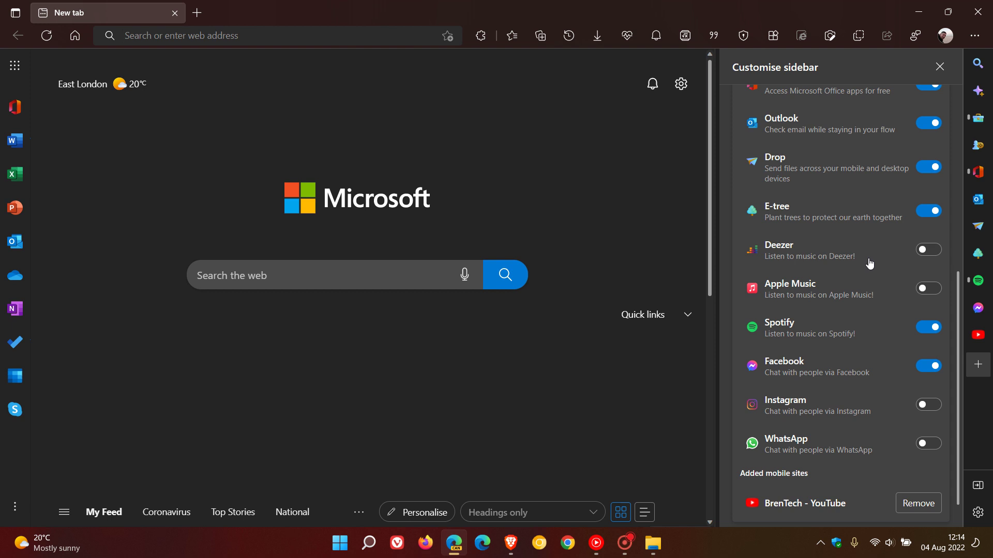
left_click(938, 255)
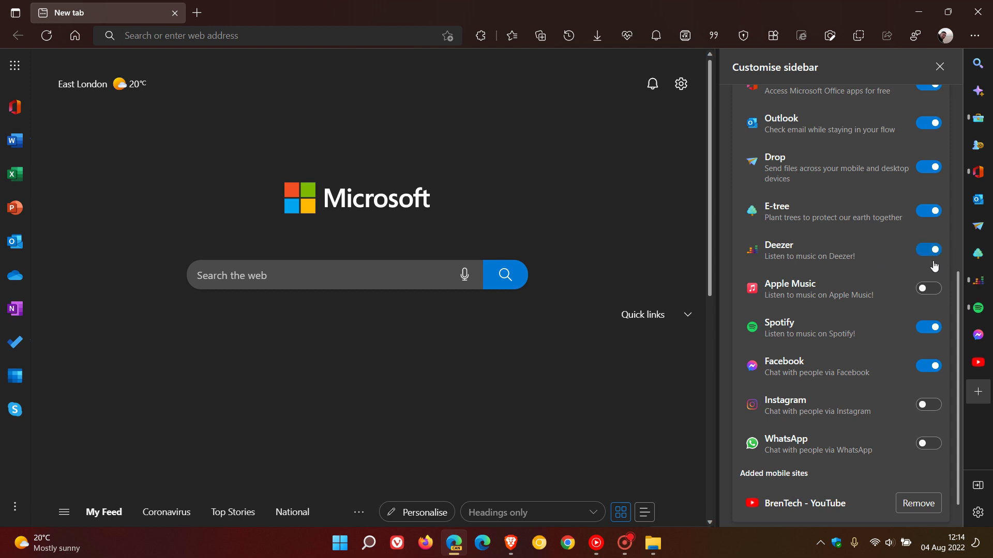
left_click(939, 290)
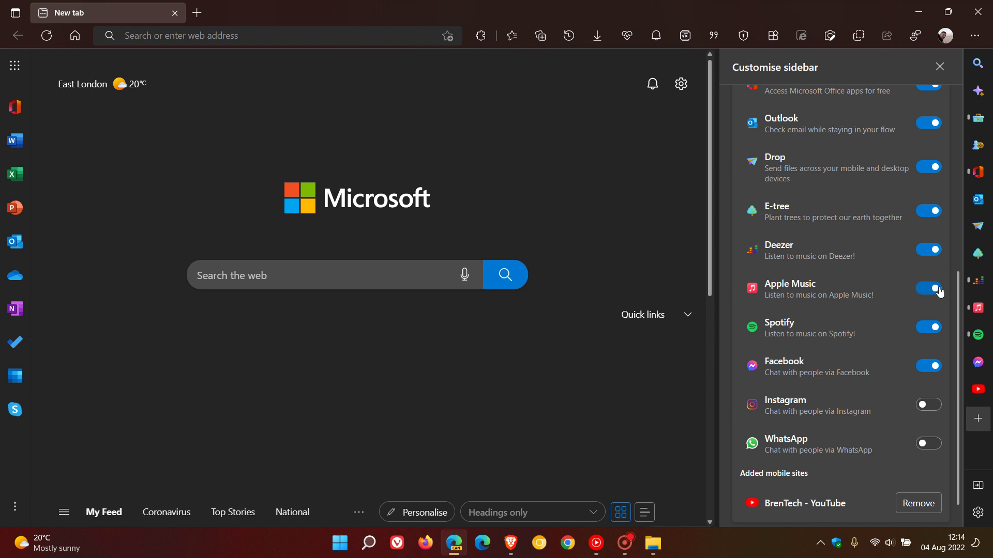
left_click(937, 405)
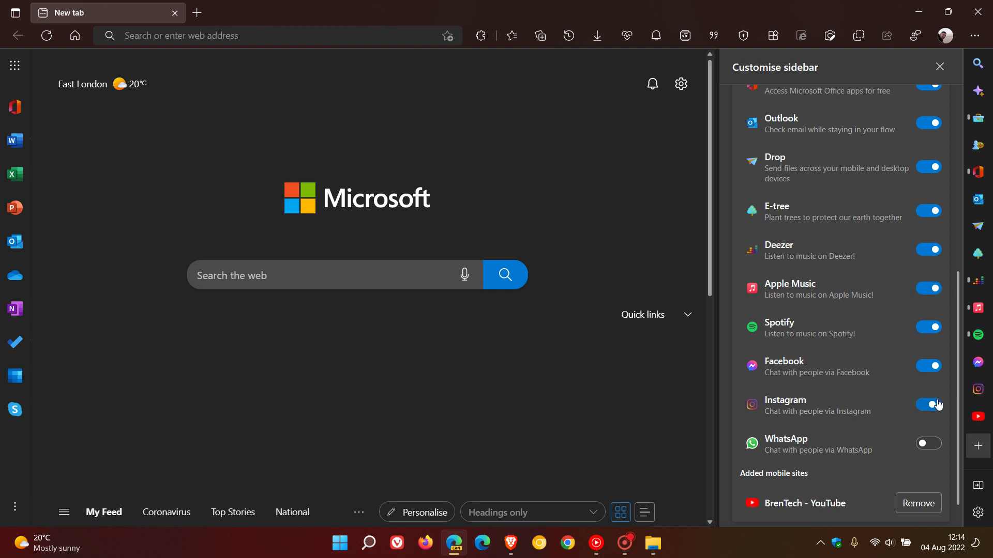
left_click(939, 442)
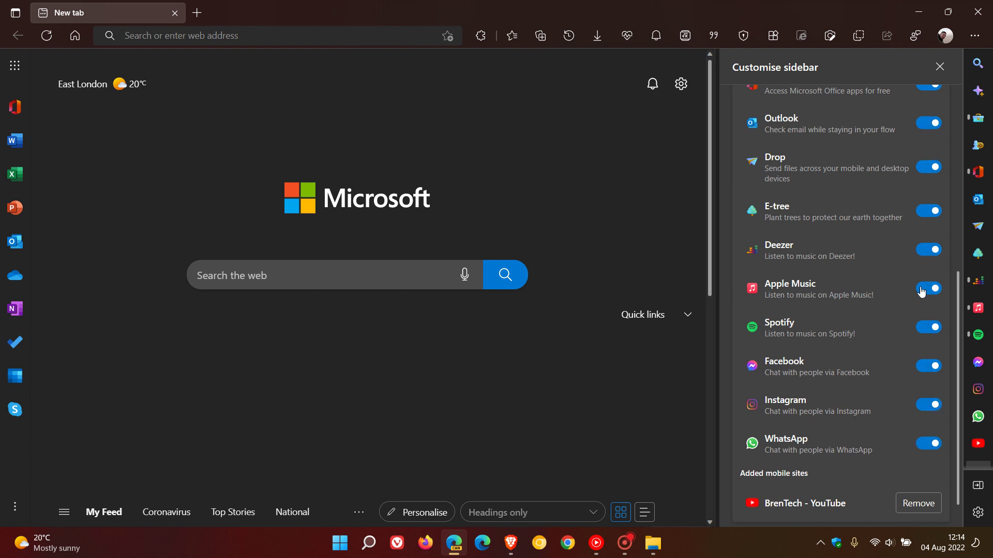
Close the customisation pane, then preview and close the new Deezer and Apple Music panels
left_click(939, 66)
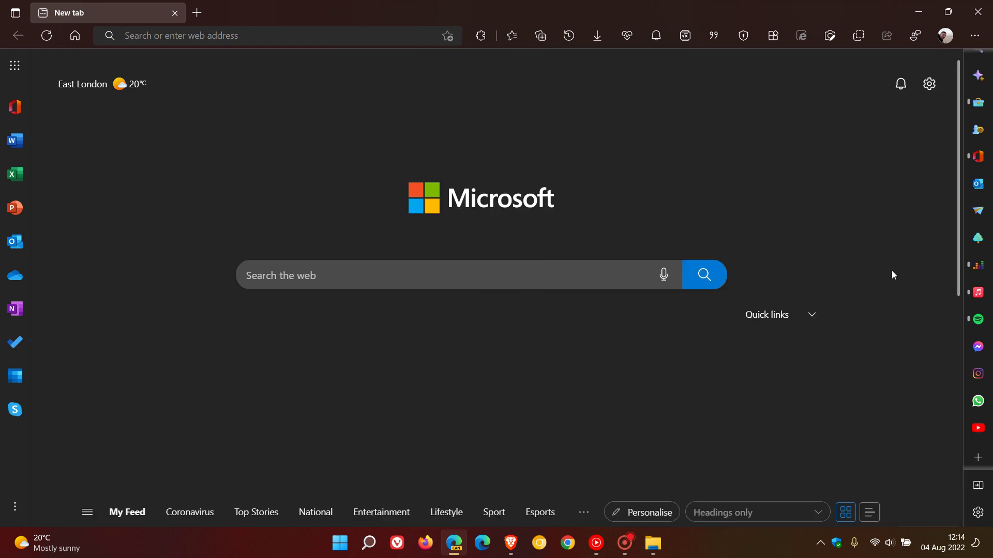
left_click(978, 266)
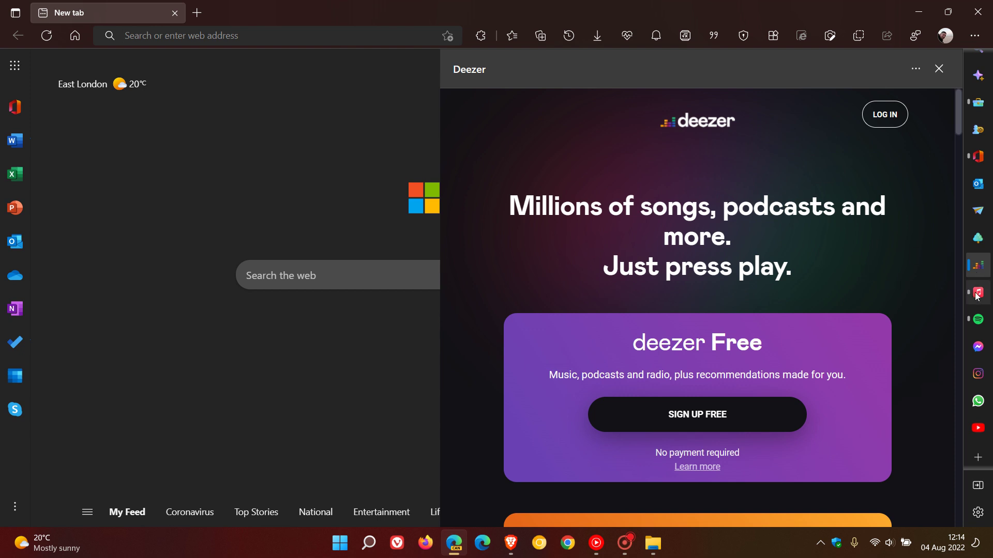
left_click(939, 69)
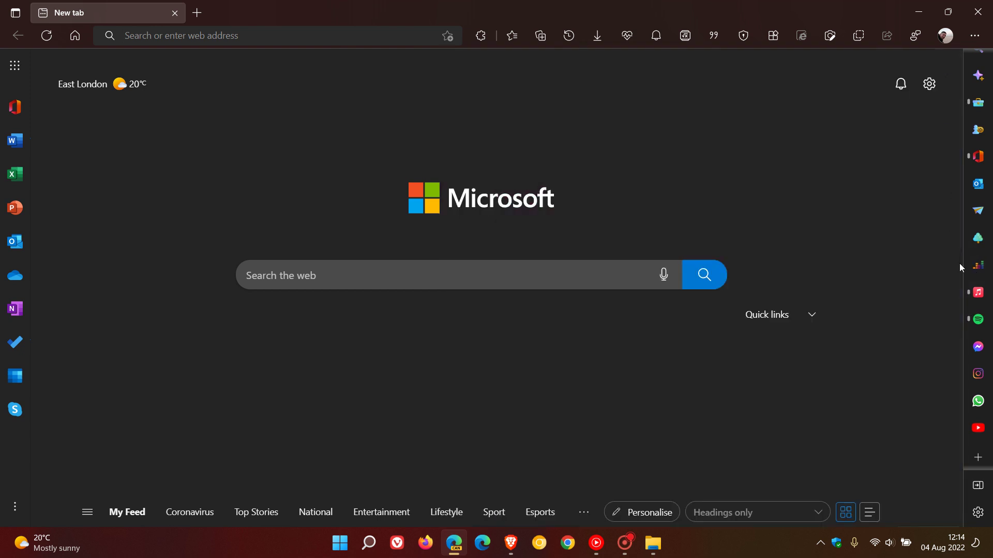
left_click(978, 293)
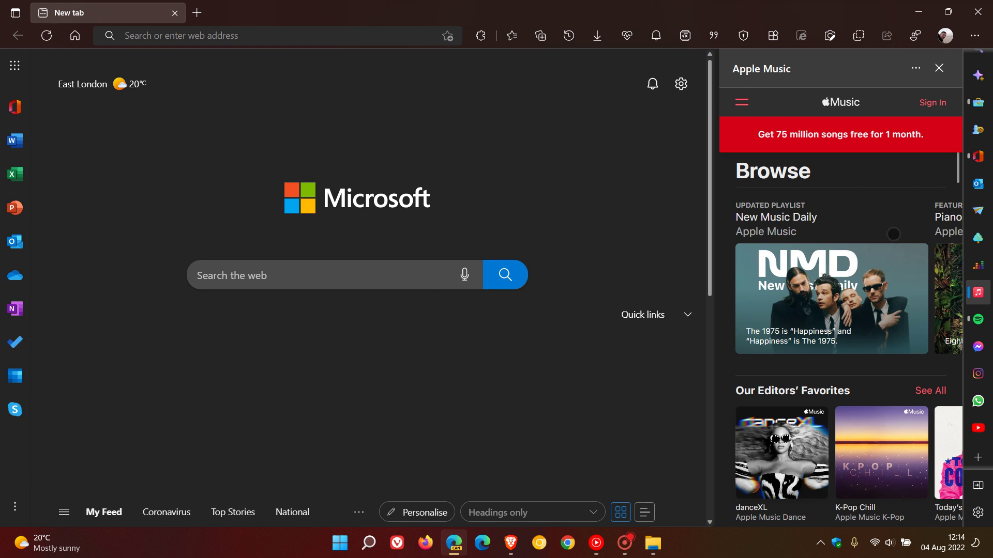
left_click(939, 68)
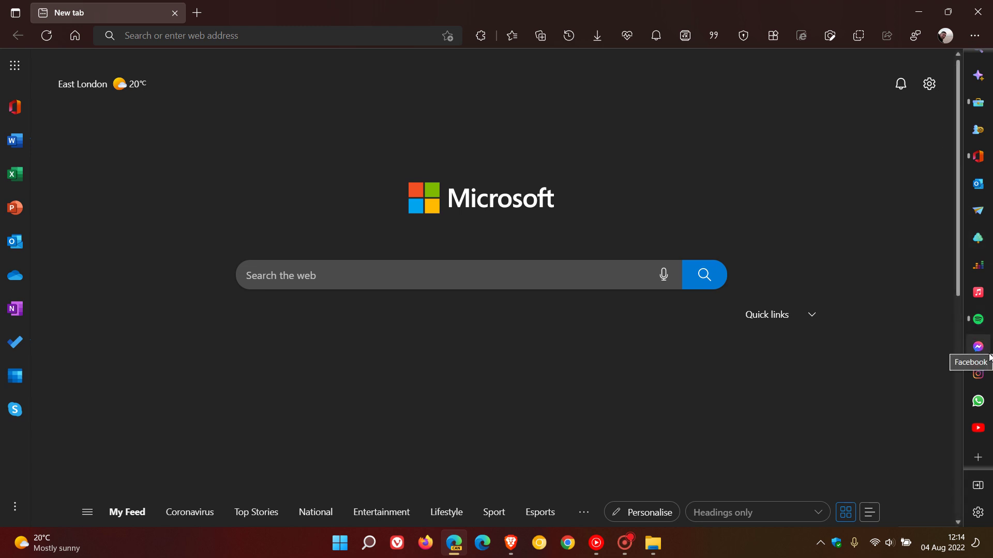
Preview the Instagram and WhatsApp sidebar apps, closing each panel afterwards
left_click(980, 381)
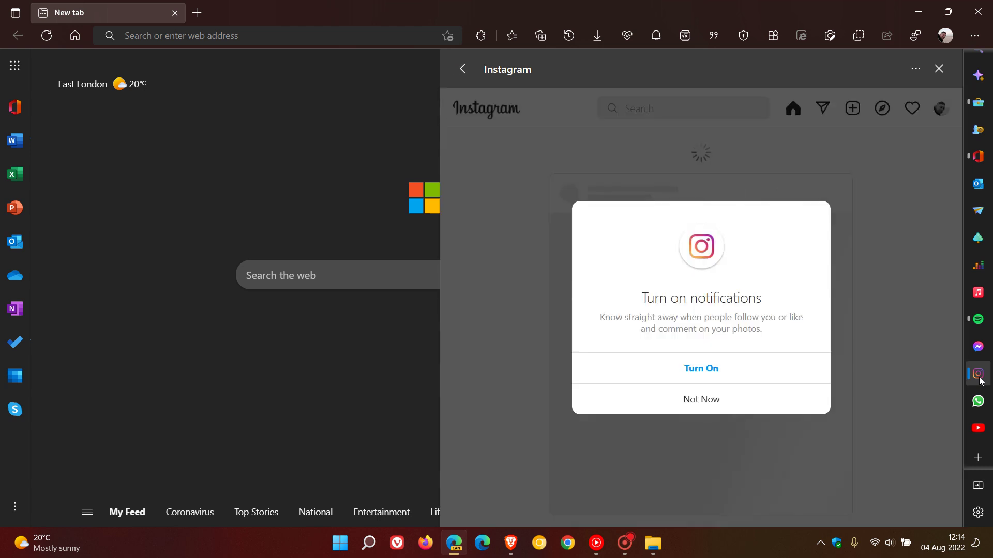
left_click(938, 68)
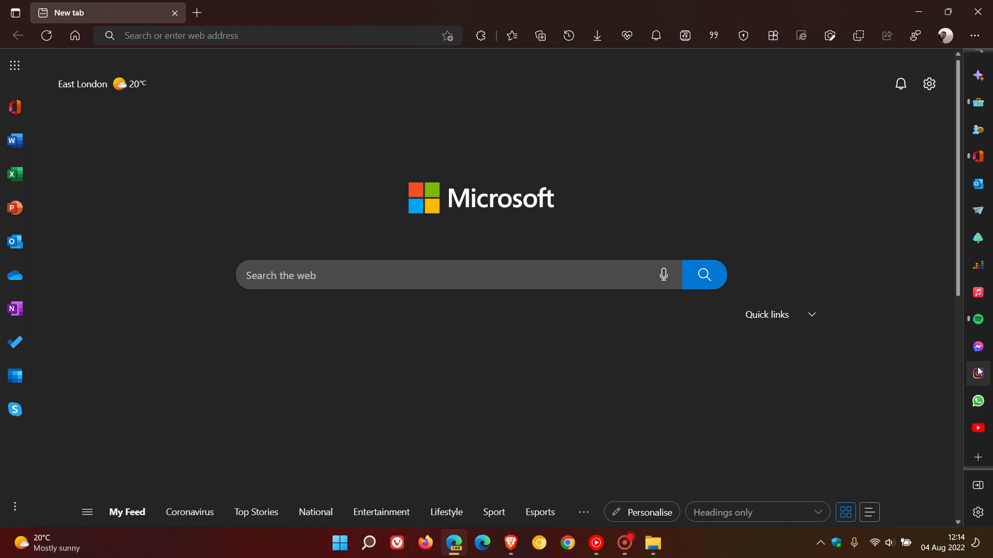
left_click(981, 402)
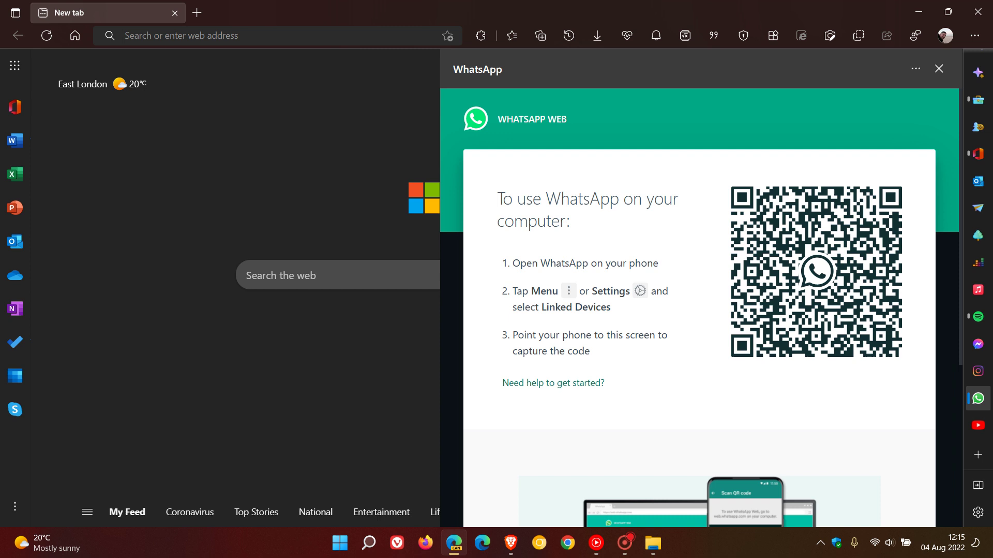
left_click(939, 70)
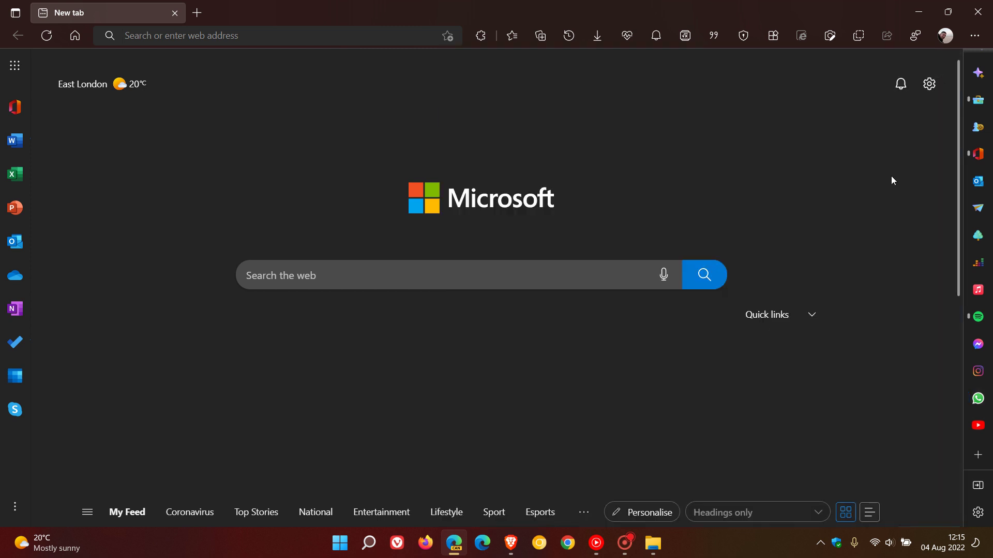
left_click(975, 453)
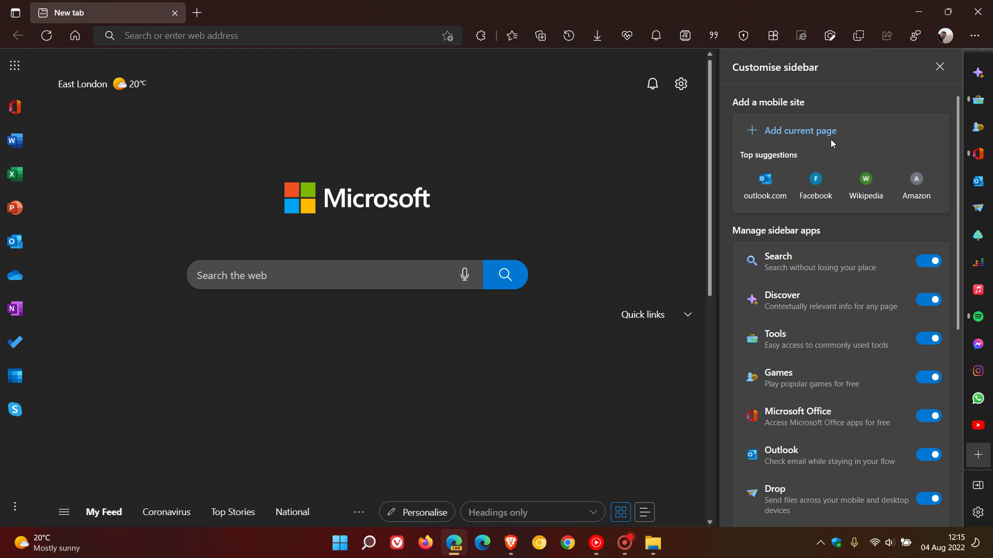
left_click(984, 429)
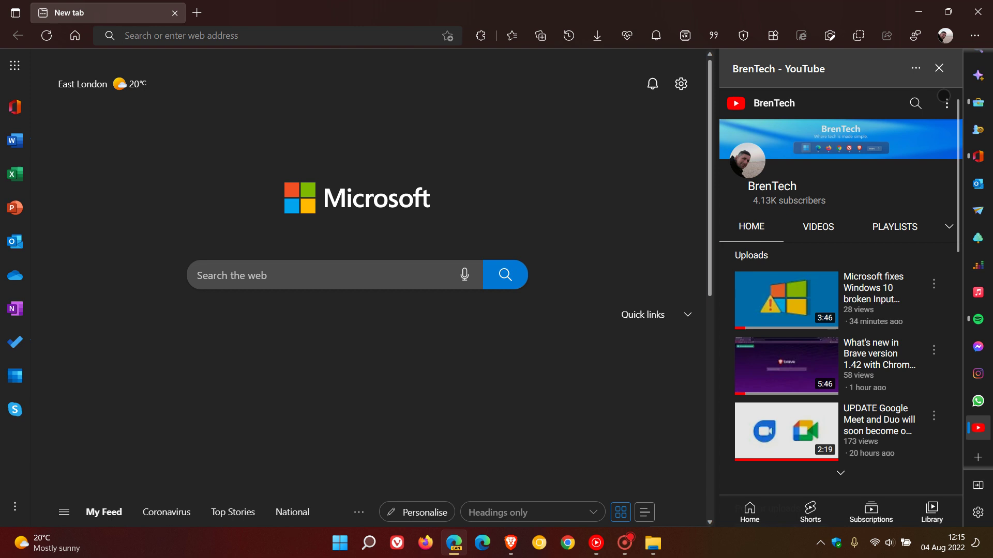
left_click(938, 69)
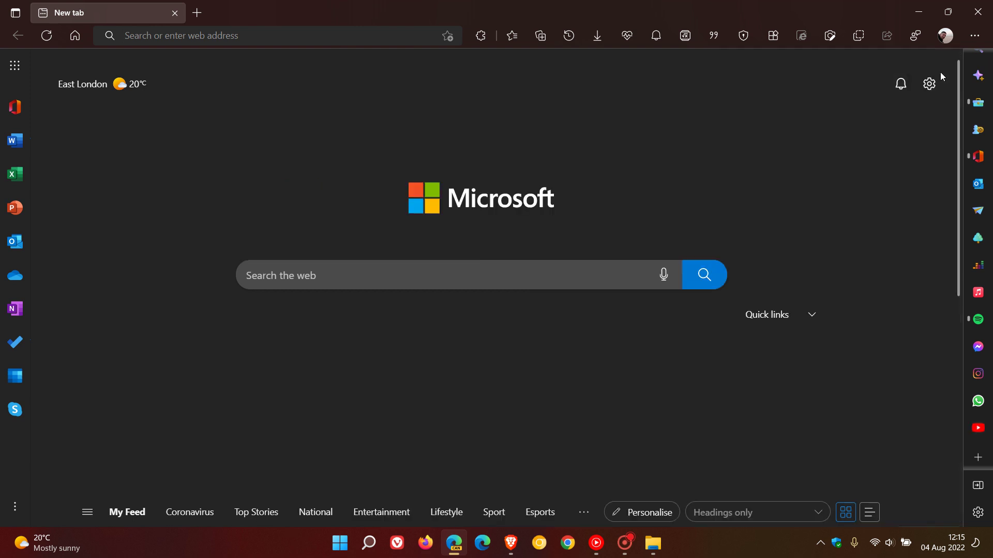
left_click(977, 463)
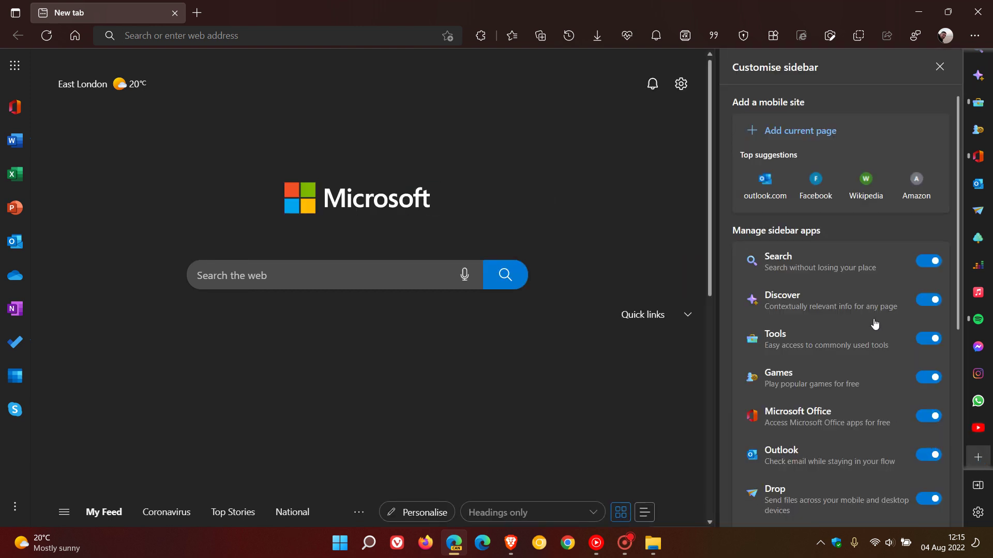
scroll(874, 324, "down", 3)
scroll(874, 323, "down", 3)
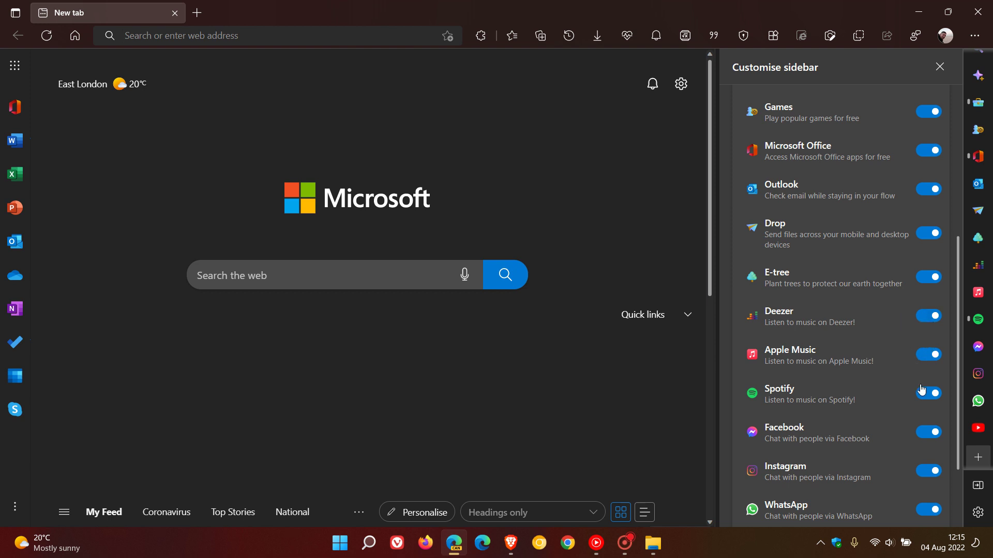
scroll(921, 390, "down", 2)
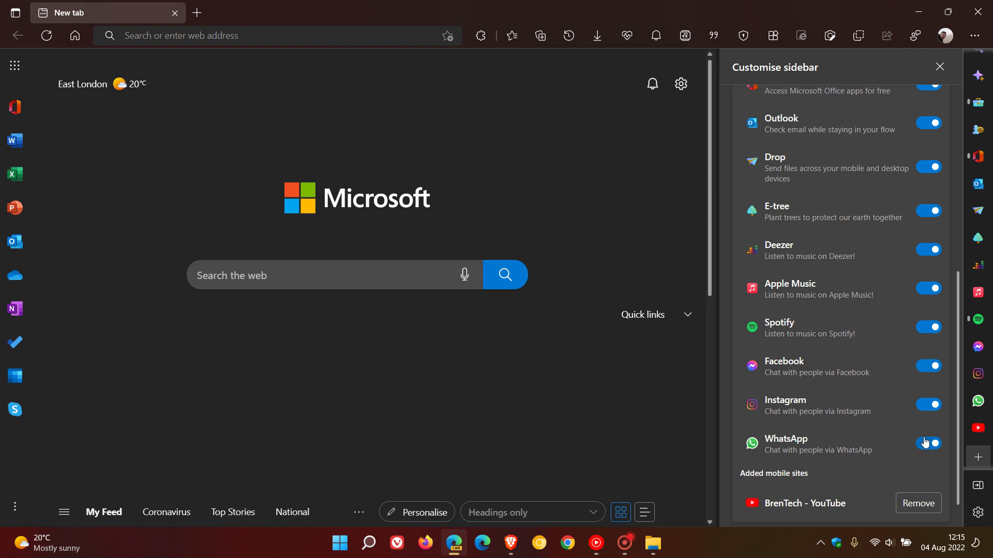
left_click(940, 69)
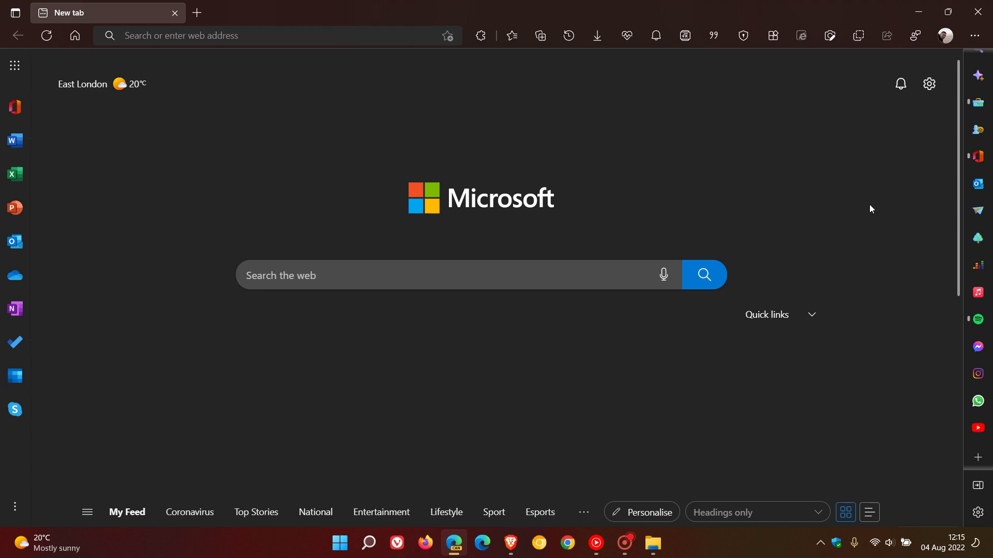
Use Hide from sidebar on the Facebook and Apple Music icons
right_click(979, 348)
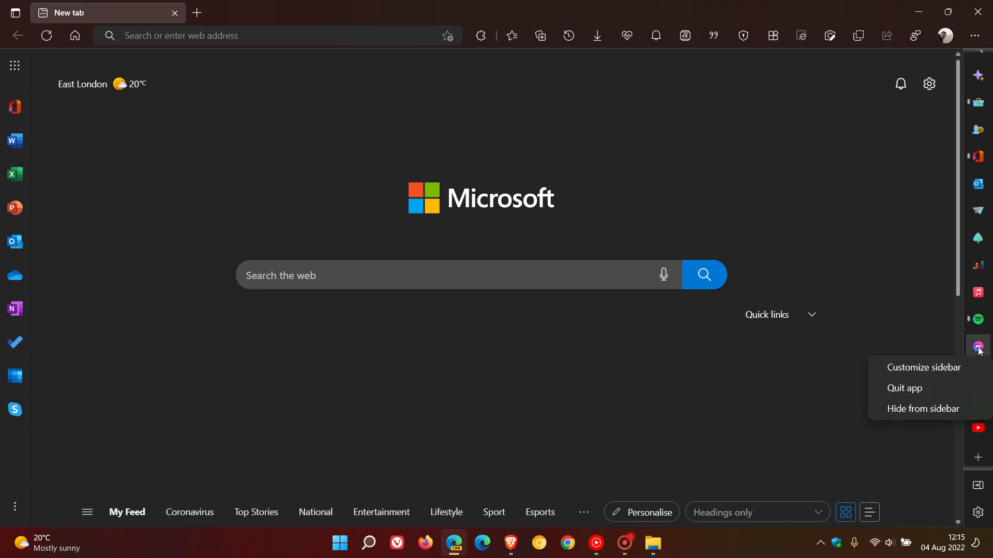
left_click(929, 409)
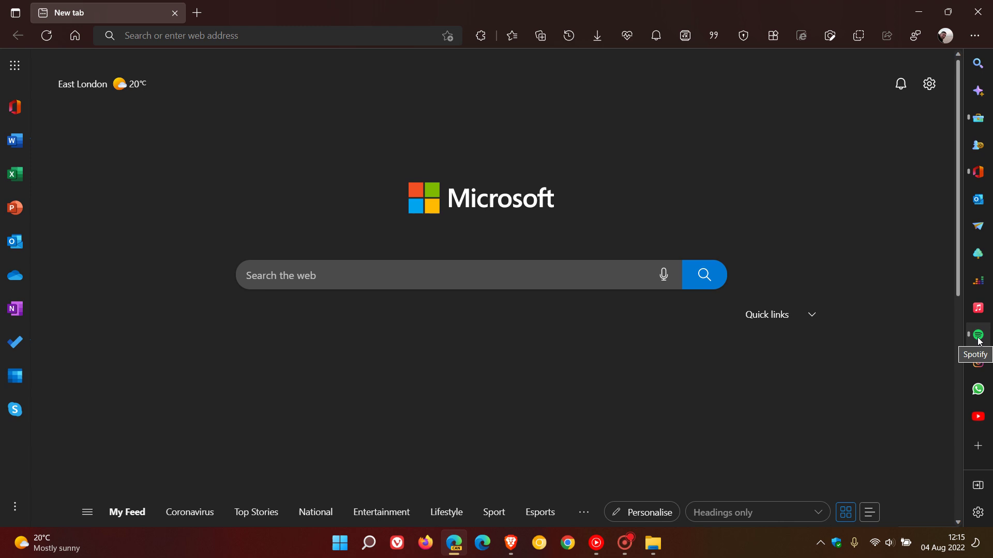
right_click(978, 309)
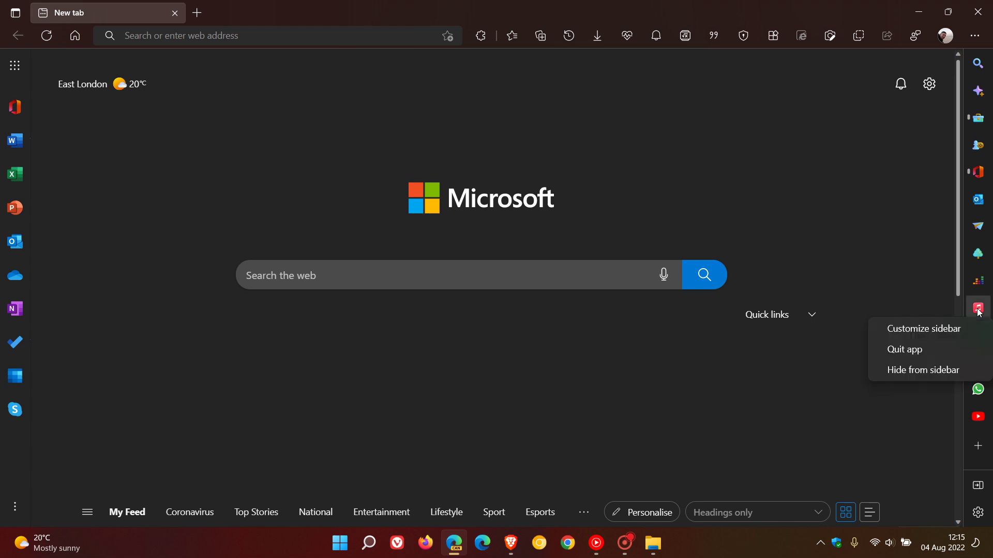
left_click(924, 370)
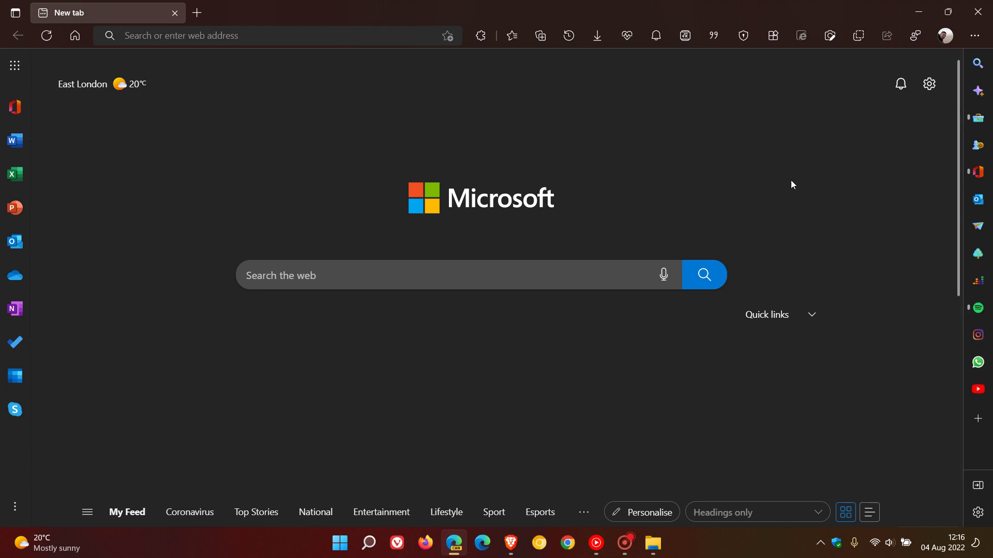